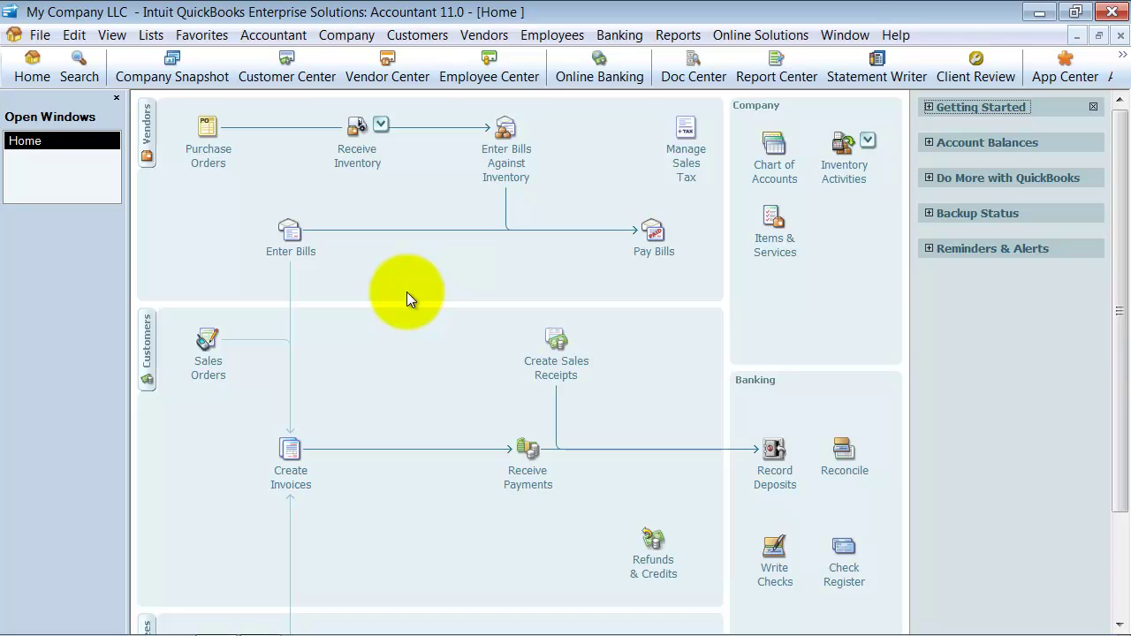
# Step: Run Verify Data from File > Utilities, letting QuickBooks close open windows
pyautogui.click(51, 39)
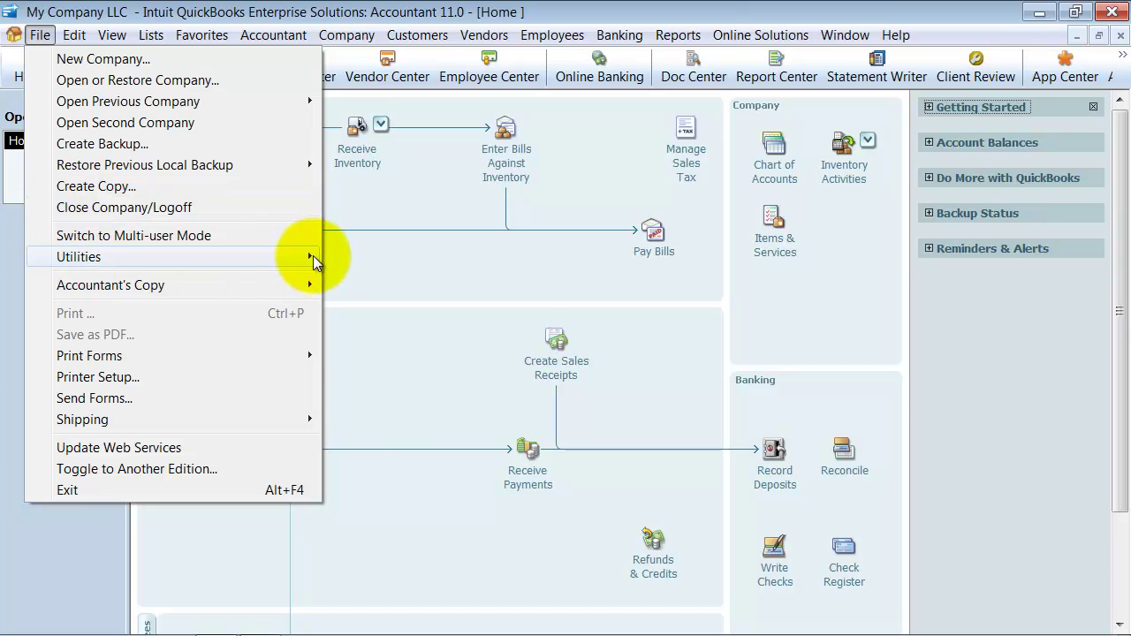
pyautogui.moveTo(79, 256)
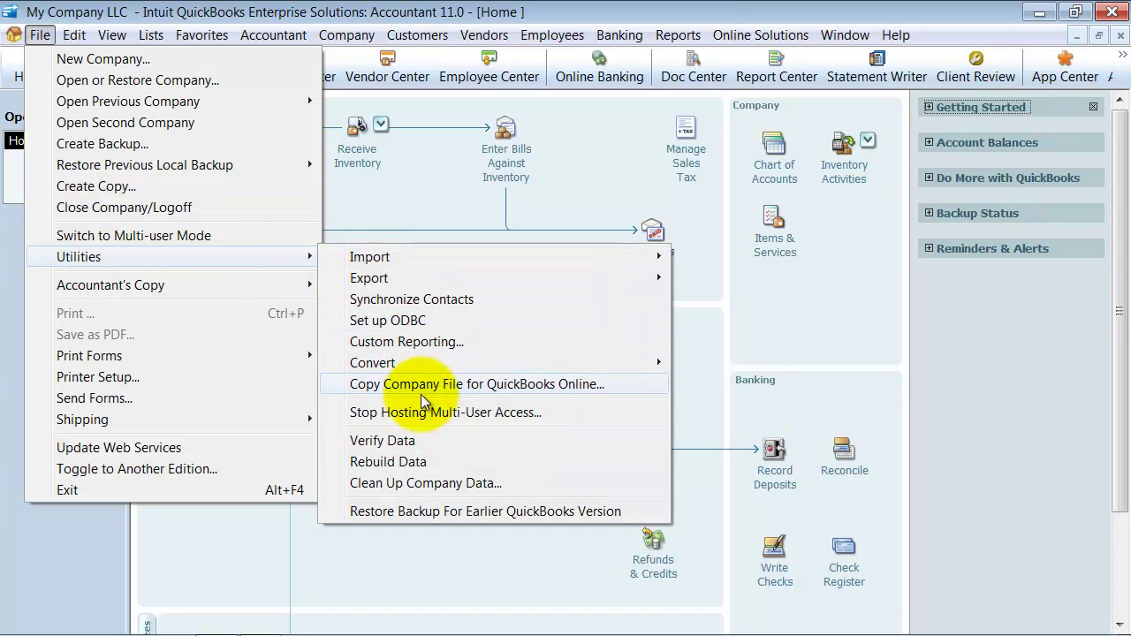
pyautogui.click(422, 444)
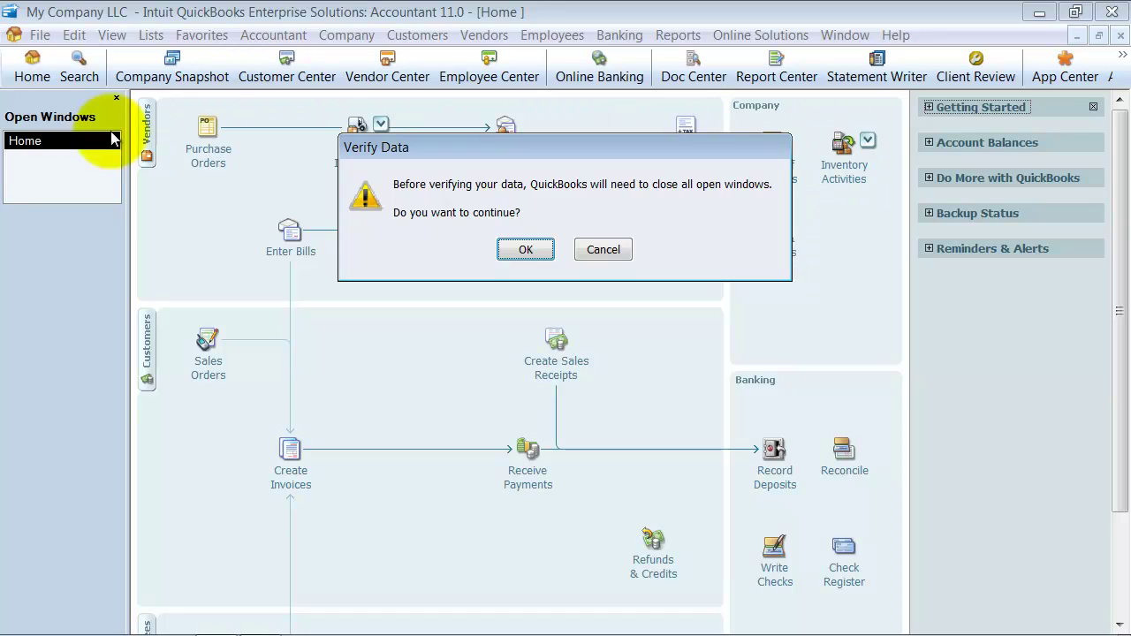
pyautogui.click(528, 249)
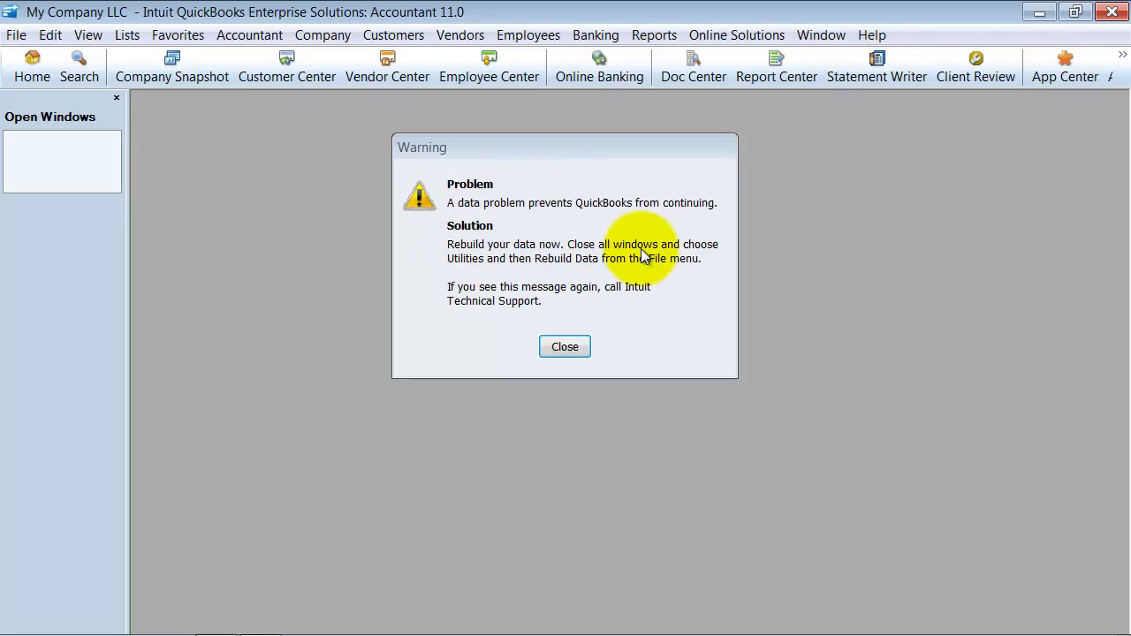
# Step: Close the data-problem warning and reopen the File utilities list showing Rebuild Data
pyautogui.click(565, 347)
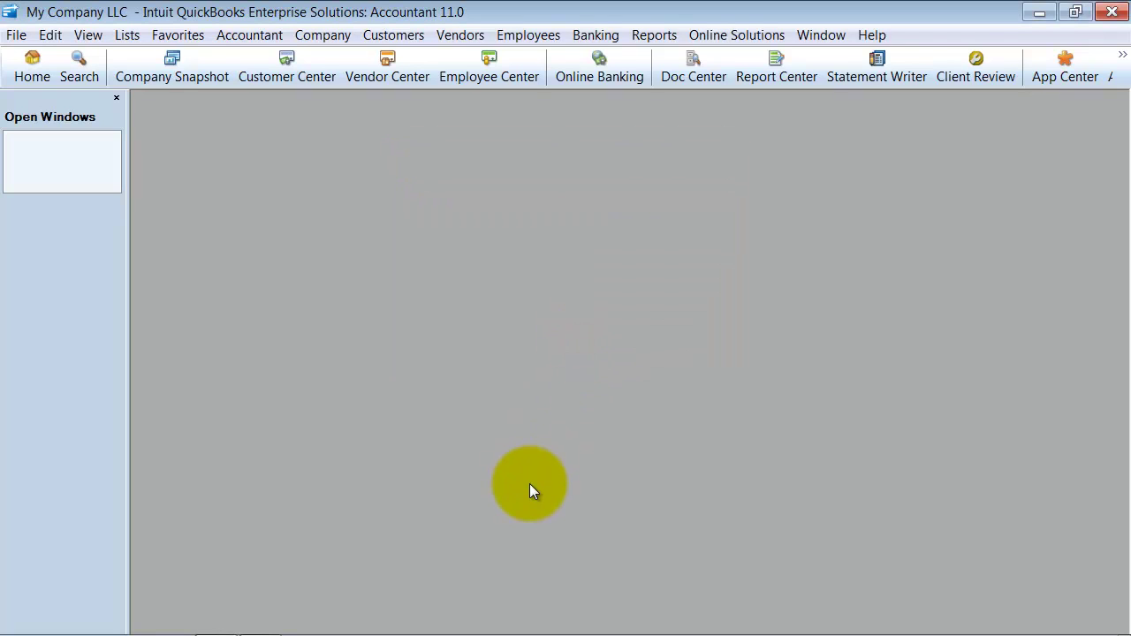
pyautogui.click(47, 36)
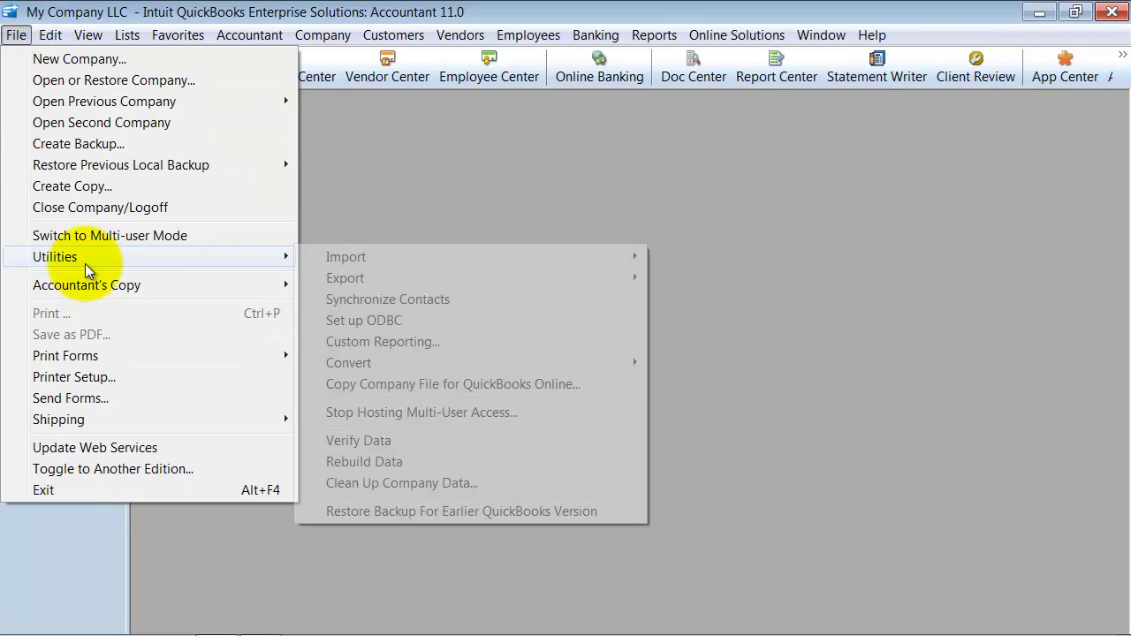
pyautogui.moveTo(55, 257)
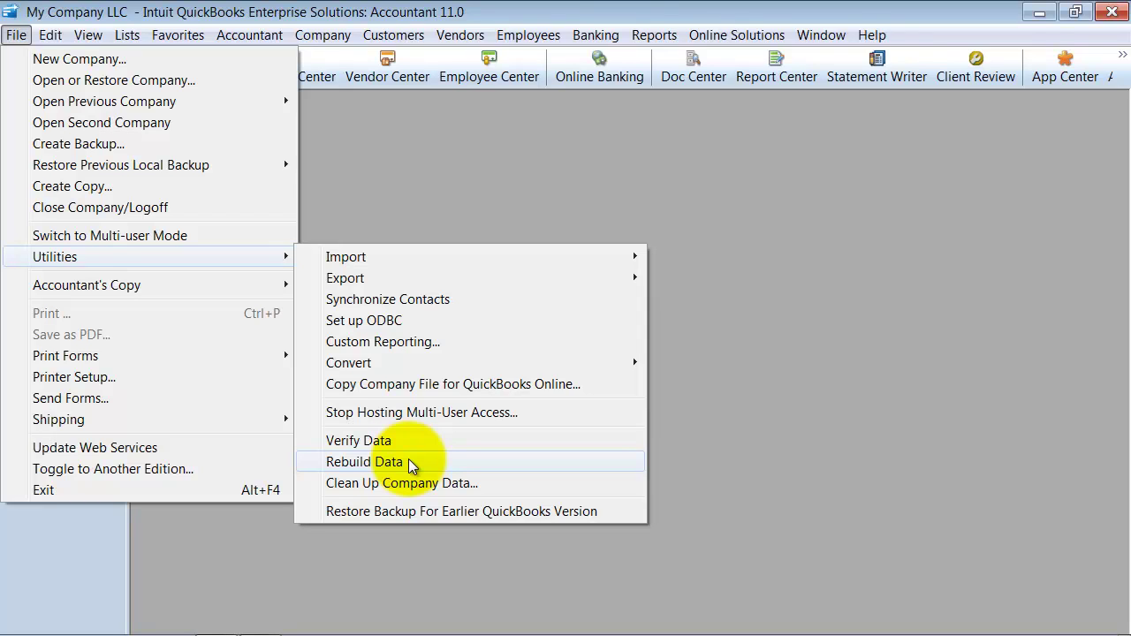
# Step: Start Rebuild Data, accept the required backup, and choose a local backup
pyautogui.click(412, 463)
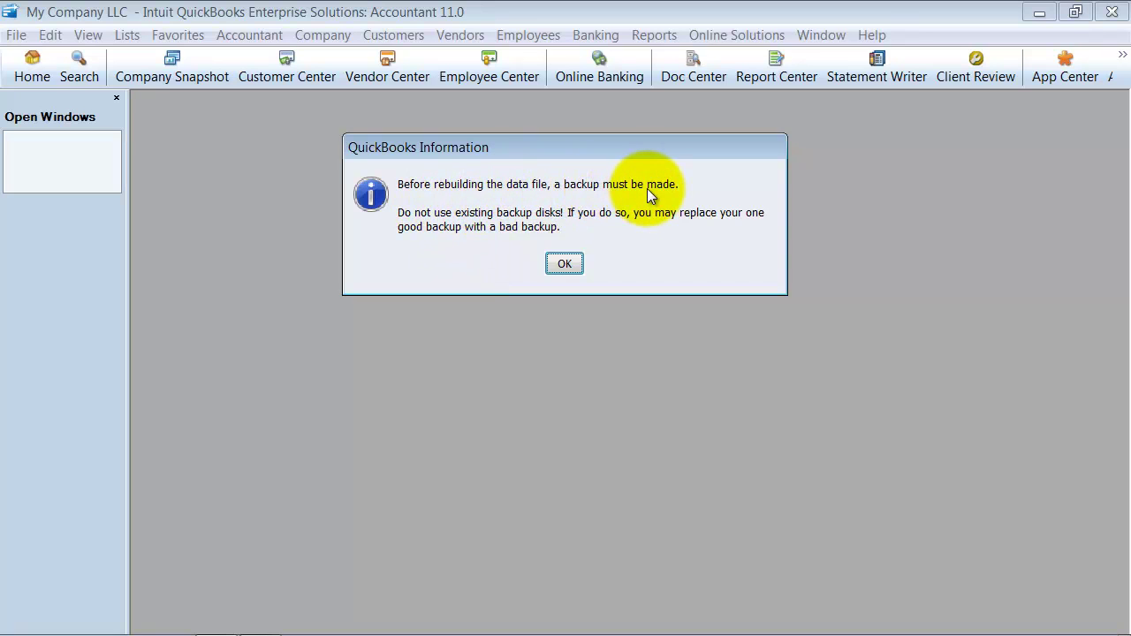
pyautogui.click(565, 262)
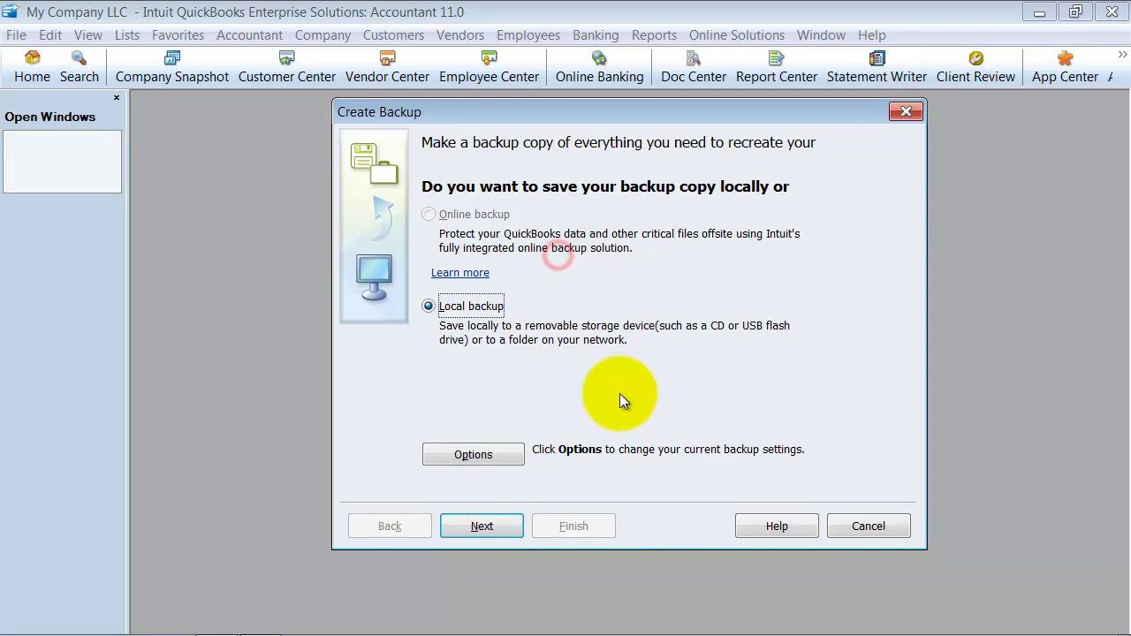
pyautogui.click(466, 528)
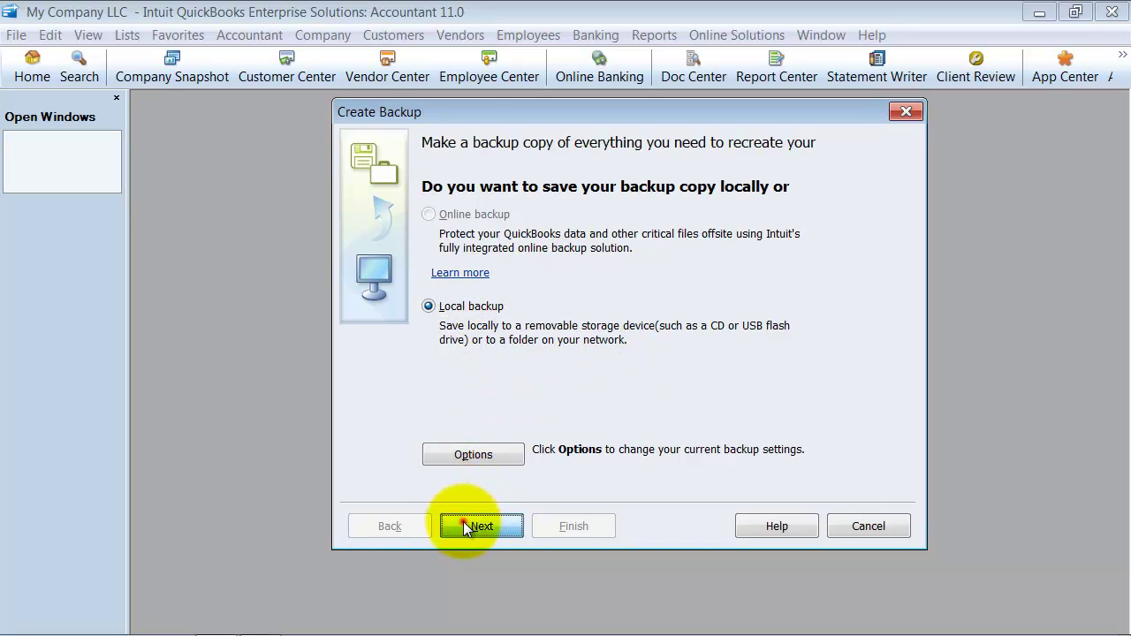
# Step: Set the backup folder to the Desktop with no verification and save the options
pyautogui.click(778, 222)
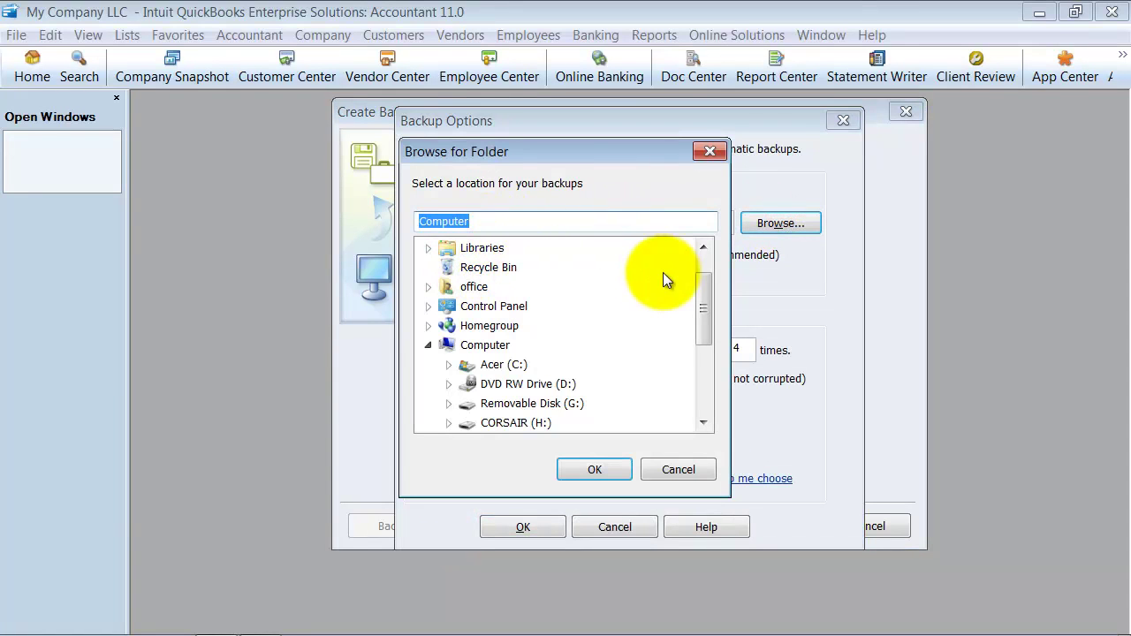
pyautogui.moveTo(708, 293); pyautogui.dragTo(704, 244)
pyautogui.click(468, 247)
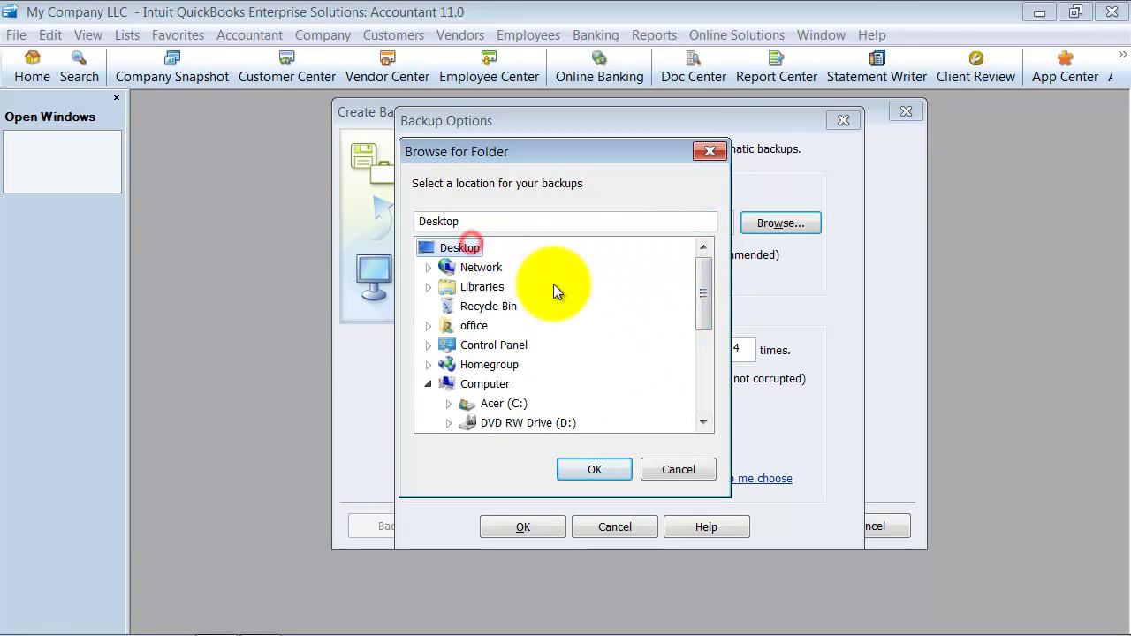
pyautogui.click(615, 467)
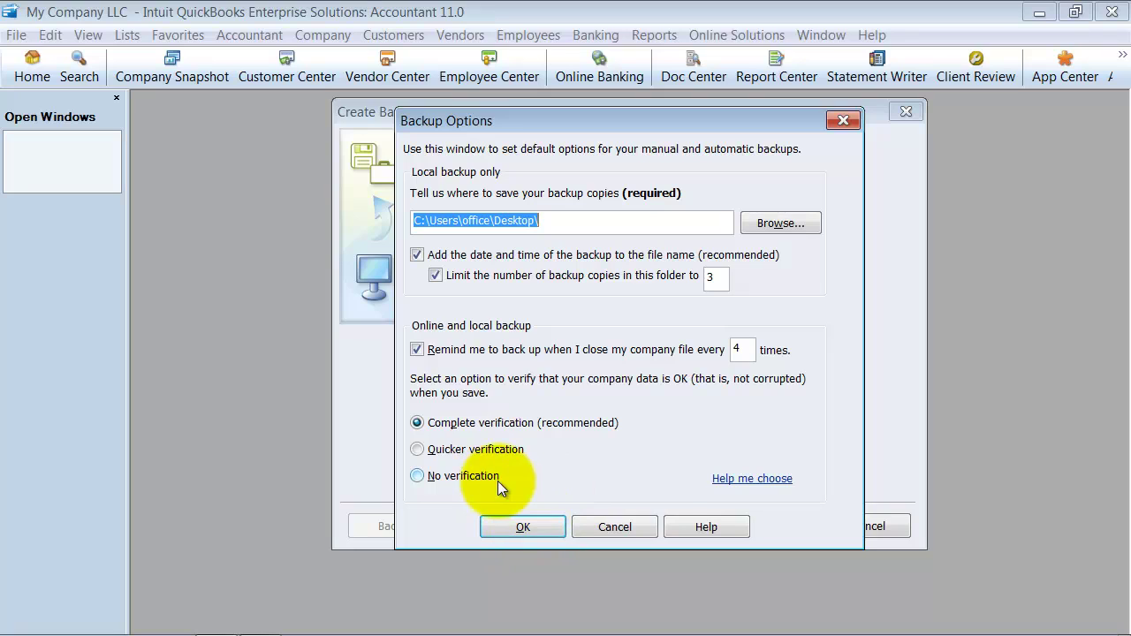
pyautogui.click(451, 477)
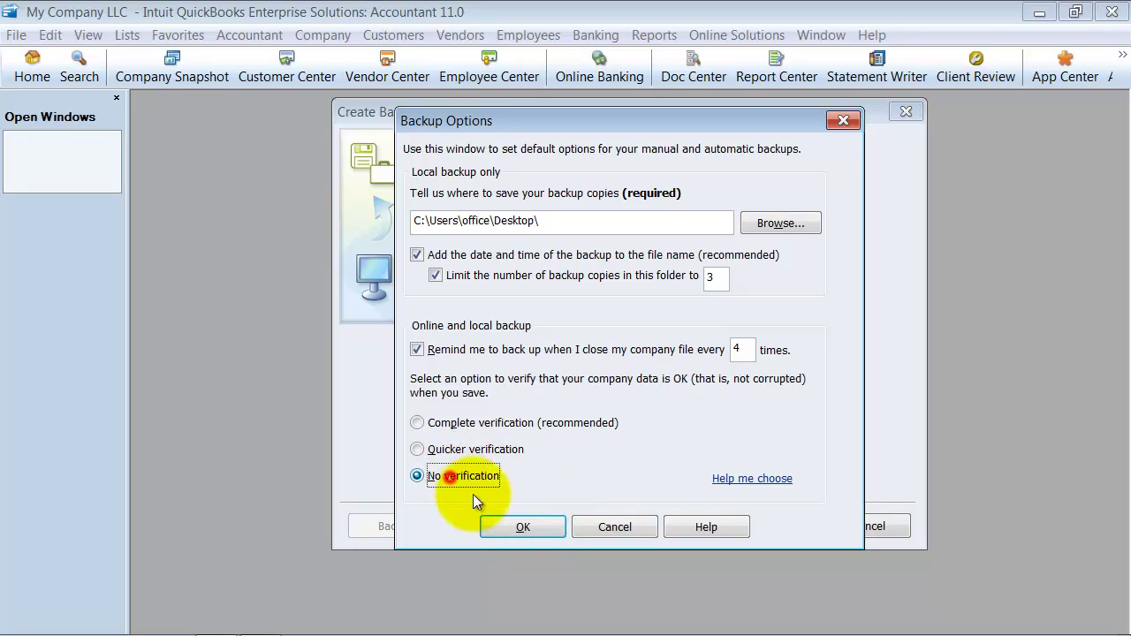
pyautogui.click(523, 526)
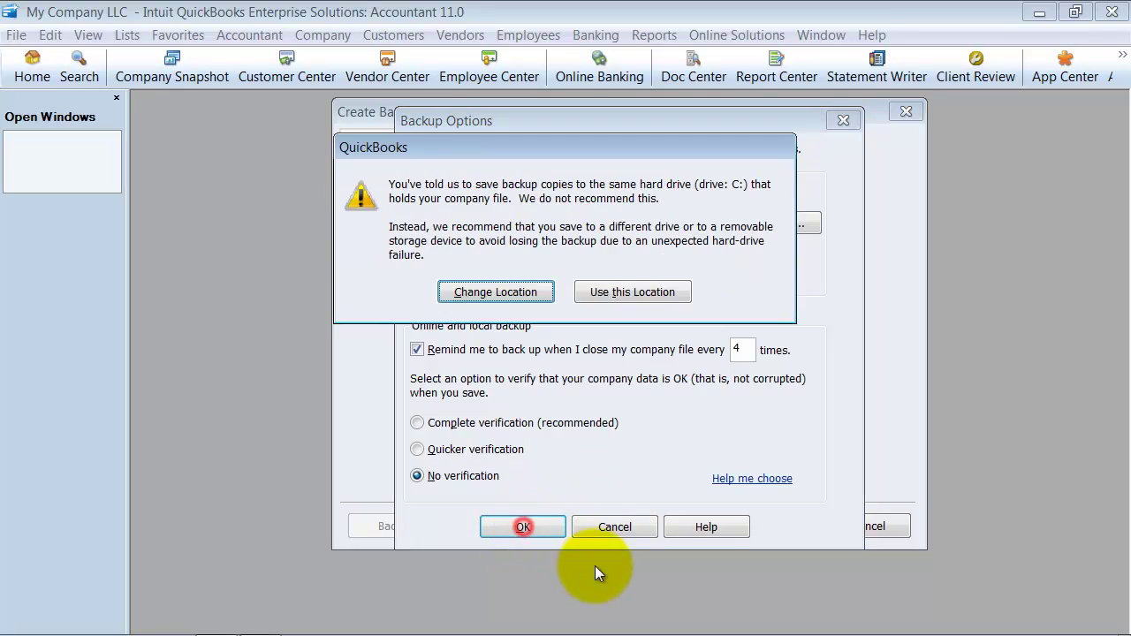
# Step: Keep the Desktop location, save the backup, dismiss 'Rebuild has completed', and return Home
pyautogui.click(612, 294)
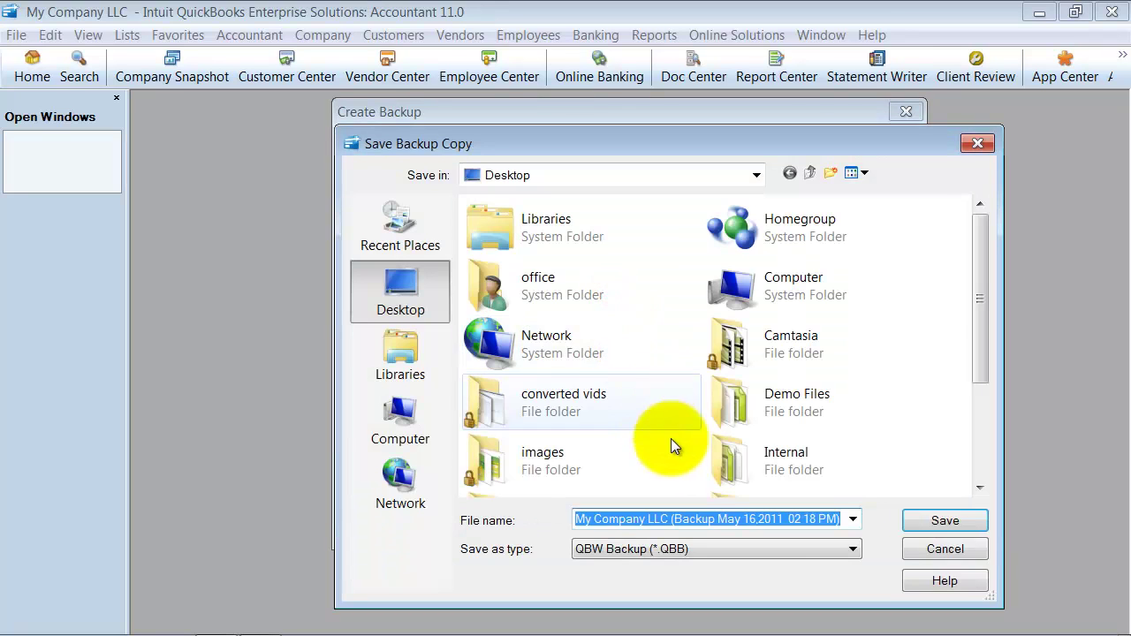
pyautogui.click(975, 521)
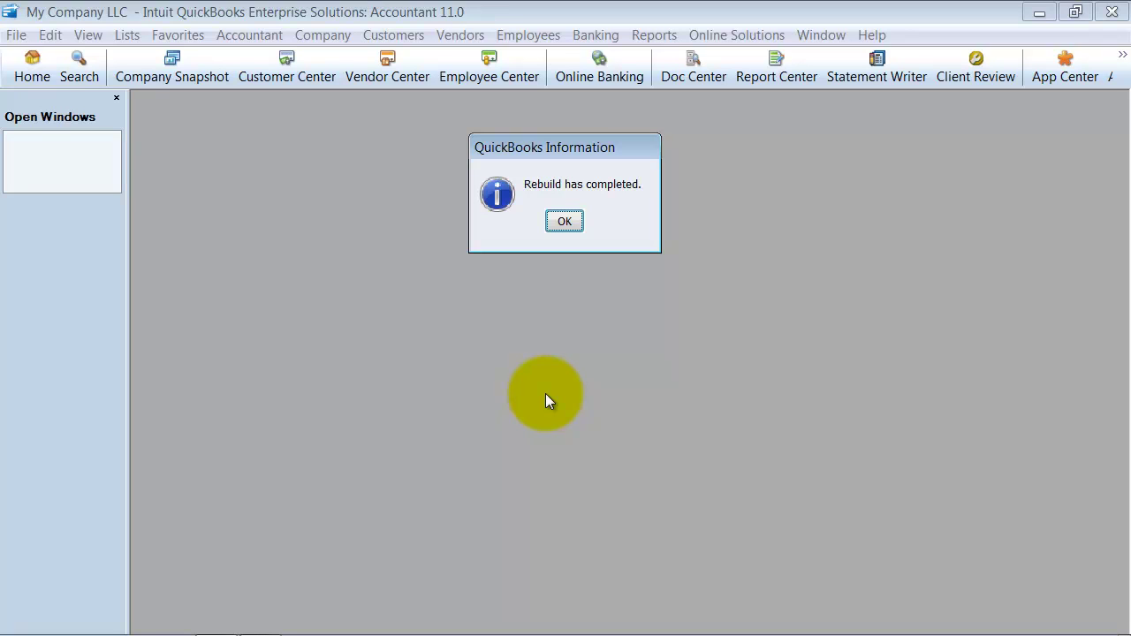
pyautogui.click(563, 221)
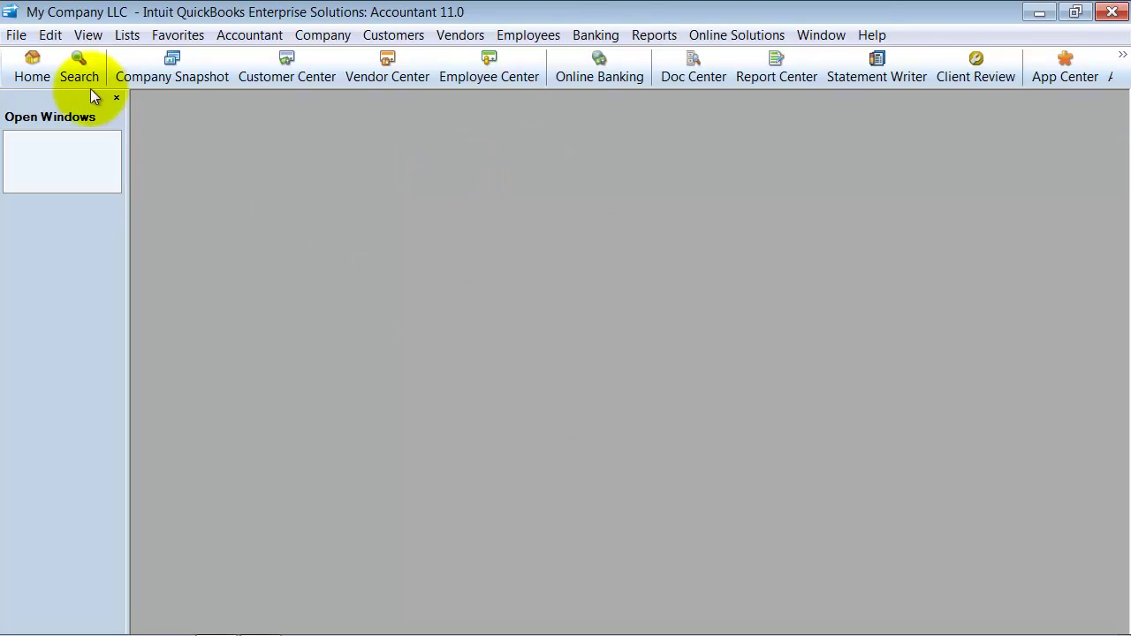
pyautogui.click(31, 80)
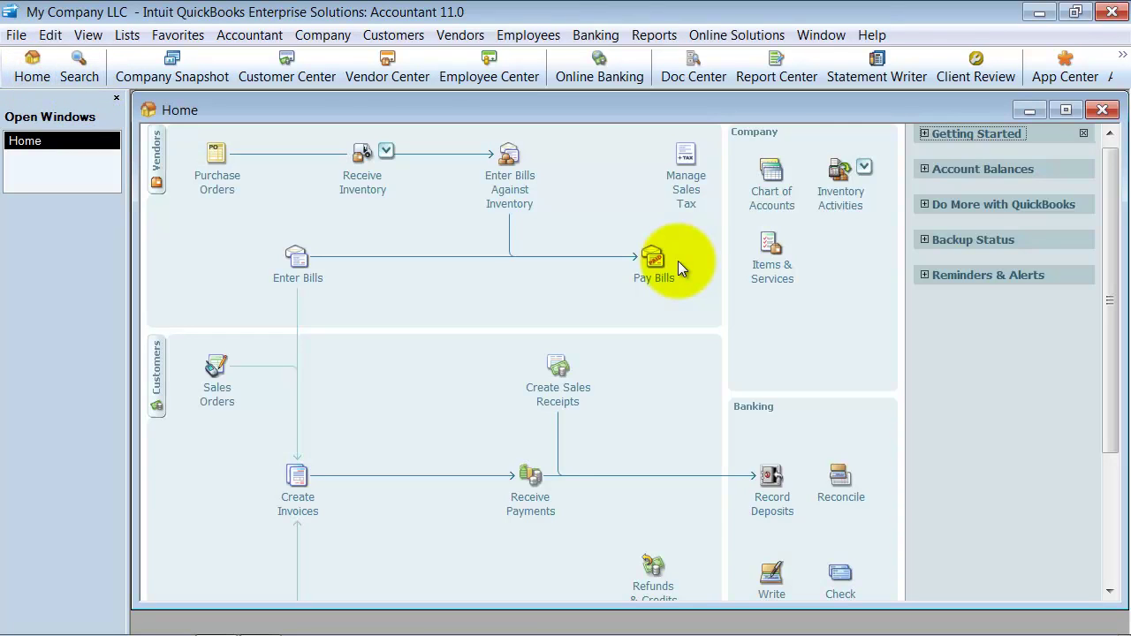